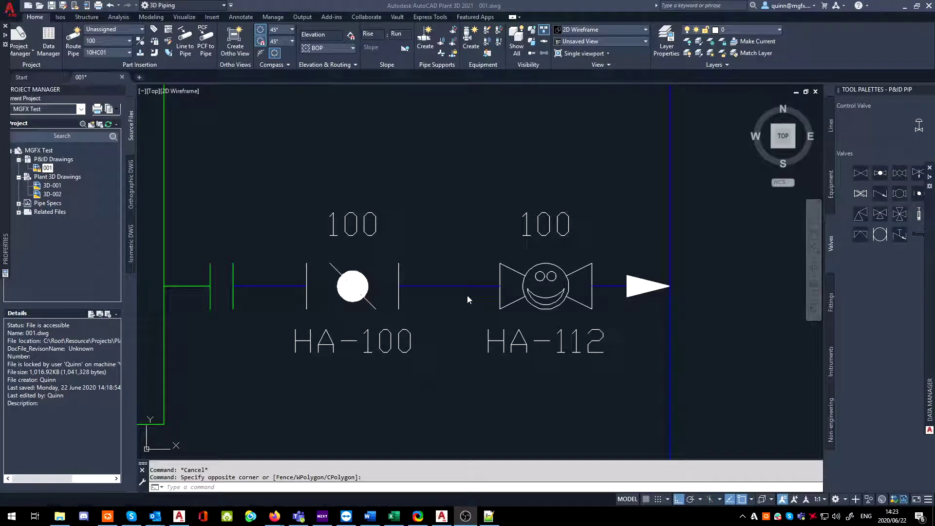
# Select valve HA-100 and set its end connections to Flanged, then Socket Welded.
pyautogui.click(440, 319)
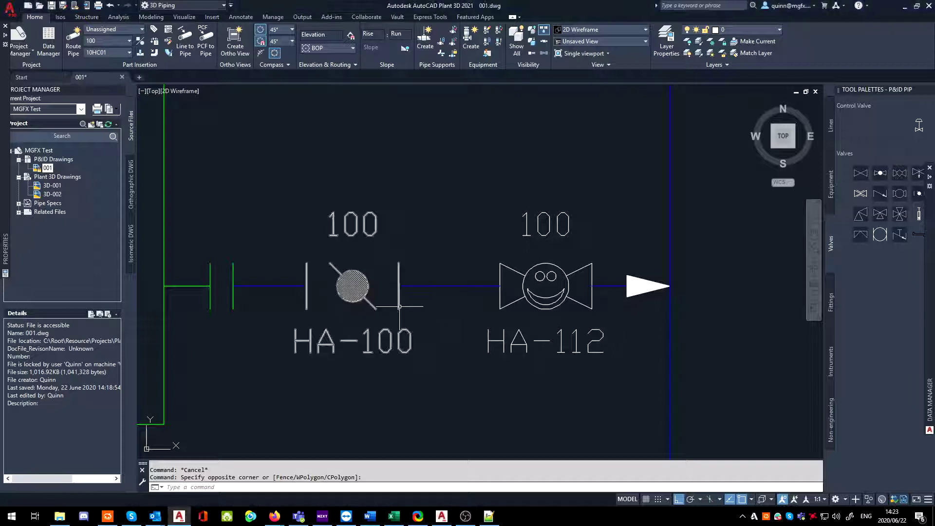
pyautogui.click(399, 306)
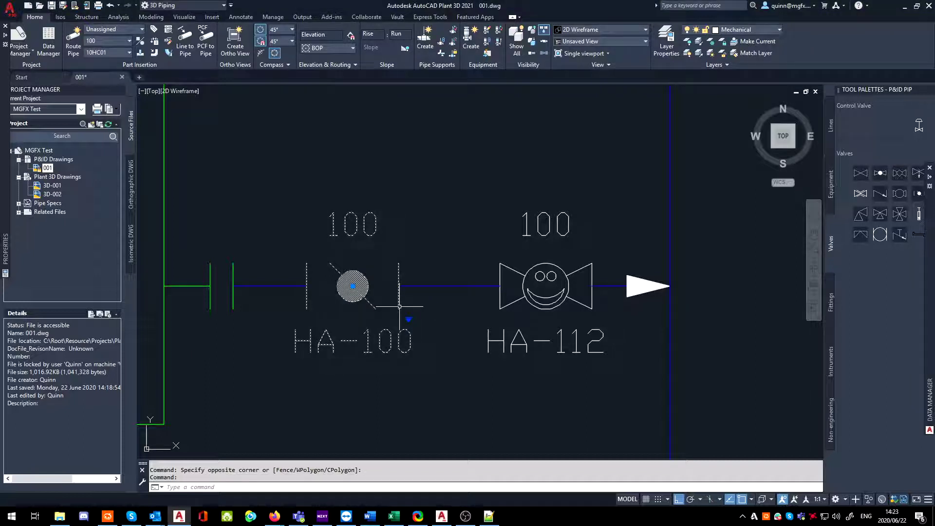
pyautogui.rightClick(399, 307)
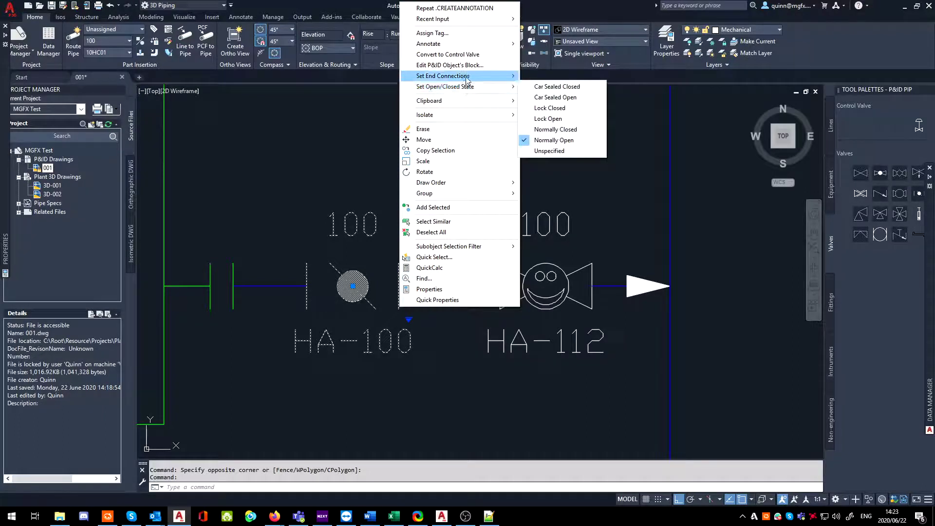
pyautogui.moveTo(466, 81)
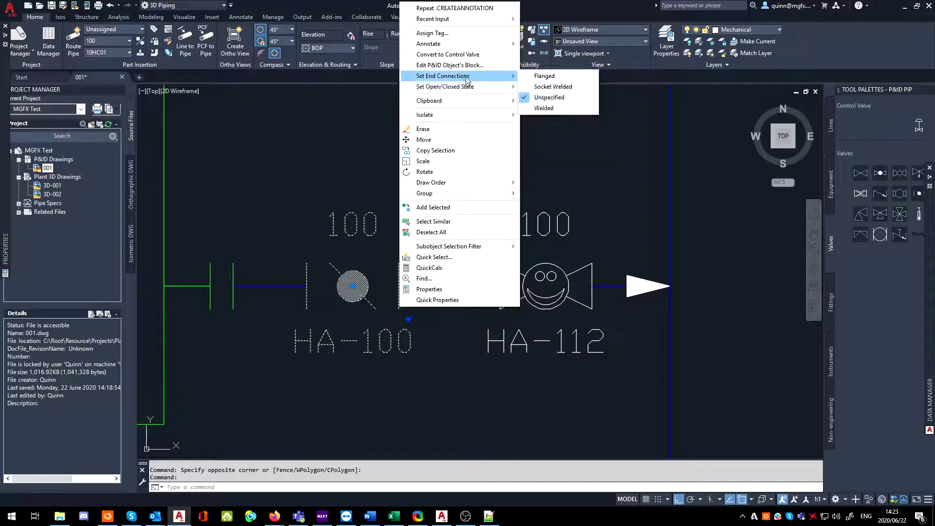
pyautogui.click(544, 76)
pyautogui.rightClick(414, 310)
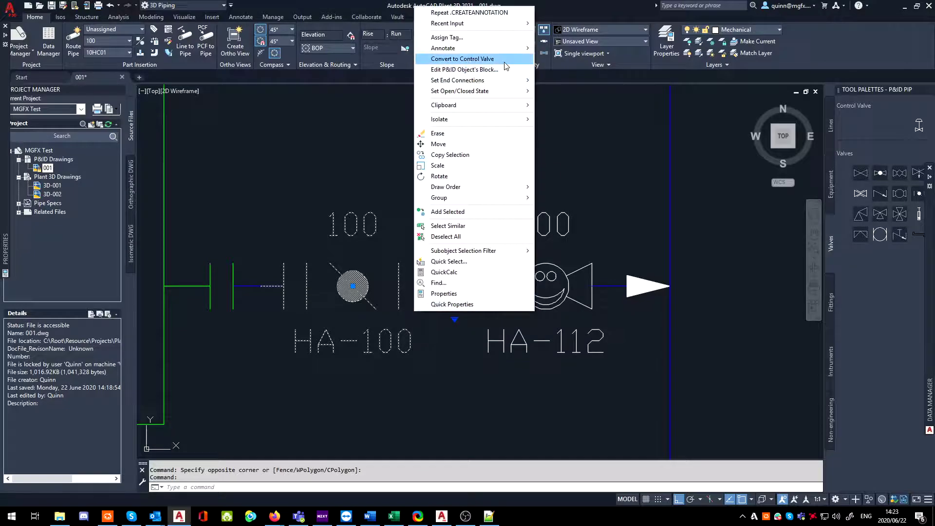
pyautogui.moveTo(507, 80)
pyautogui.click(555, 88)
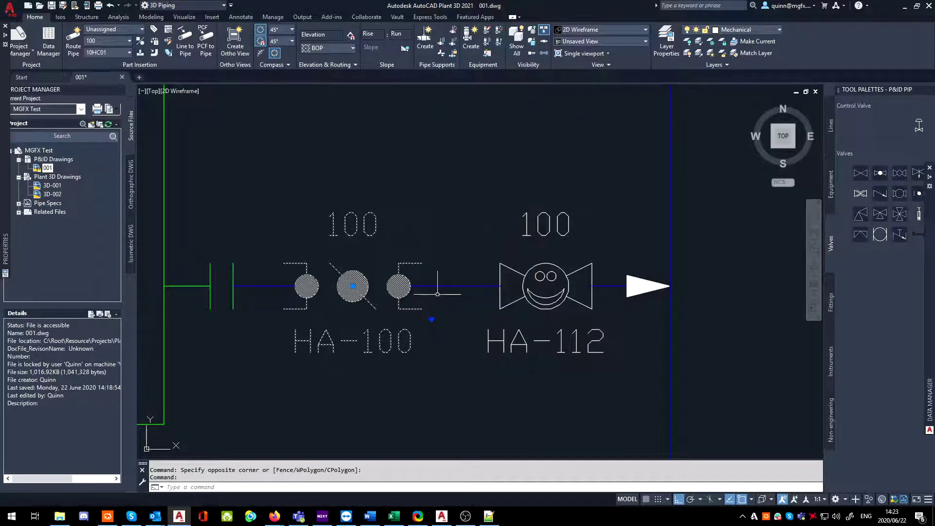
# Switch HA-100's end connections to Welded, then reset them to Unspecified and deselect it.
pyautogui.rightClick(404, 307)
pyautogui.moveTo(511, 74)
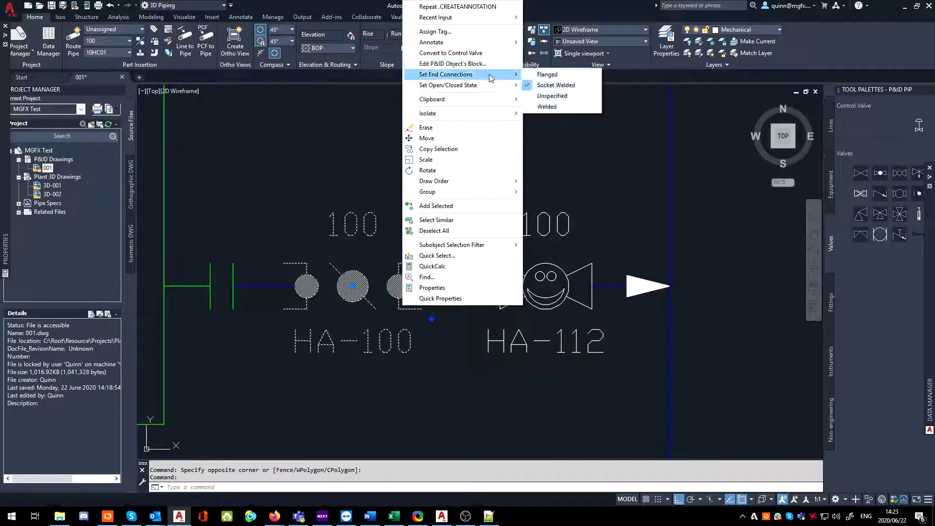
pyautogui.click(539, 106)
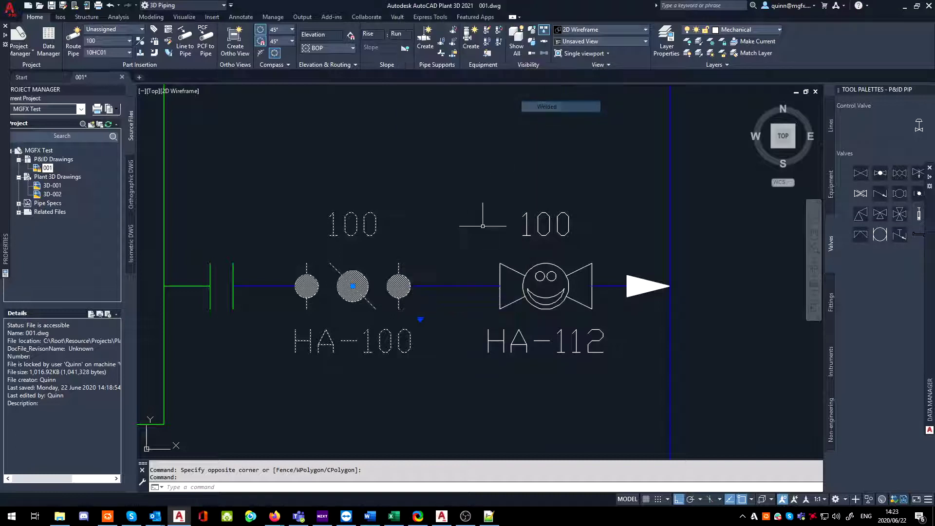
pyautogui.rightClick(406, 306)
pyautogui.moveTo(506, 275)
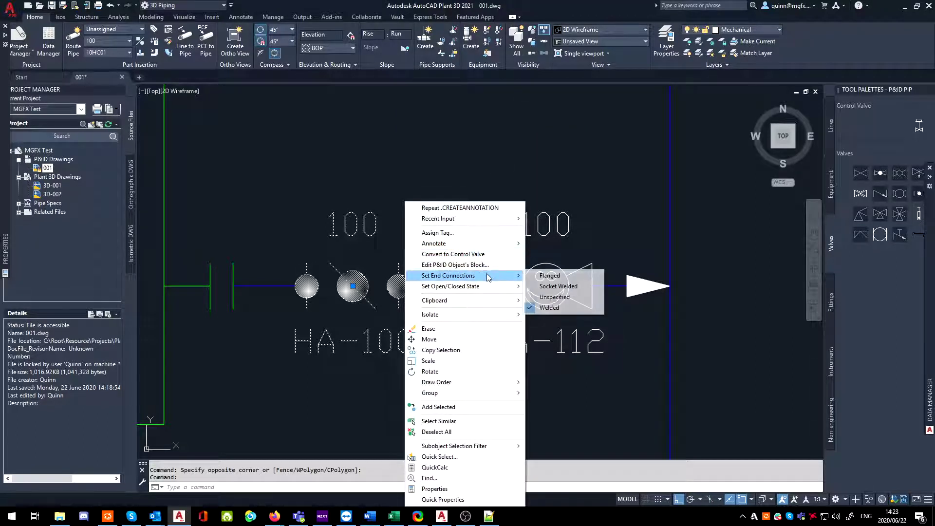
pyautogui.click(565, 296)
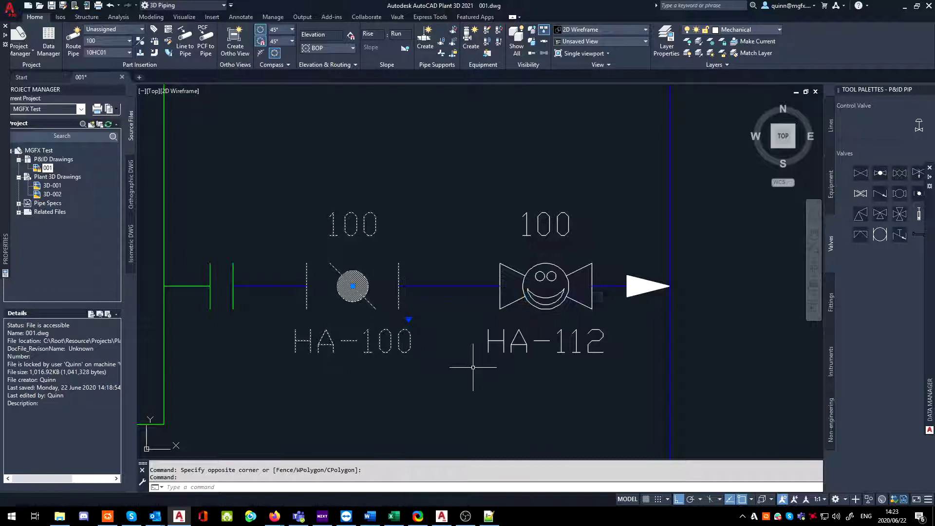
pyautogui.press('Escape')
# Compare the action menus of smile valve HA-112, which lacks end connections, and HA-100.
pyautogui.click(506, 301)
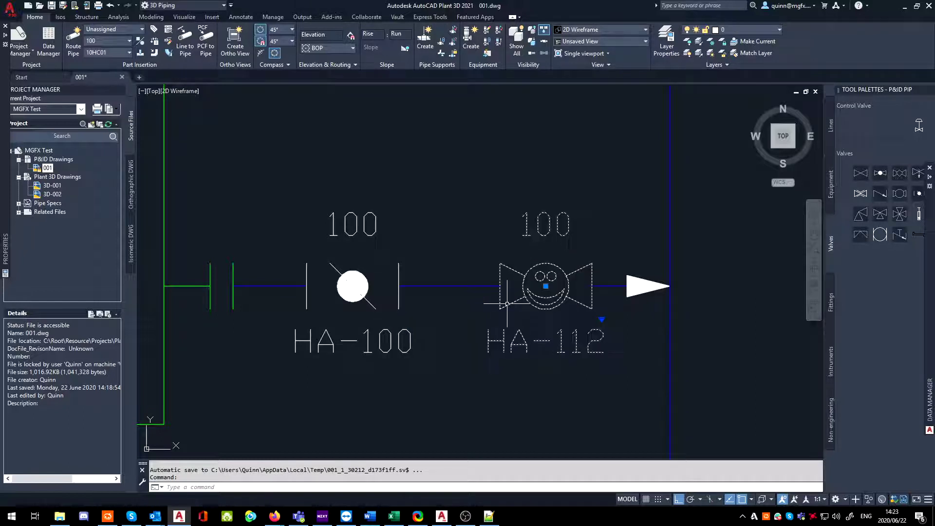
pyautogui.rightClick(506, 303)
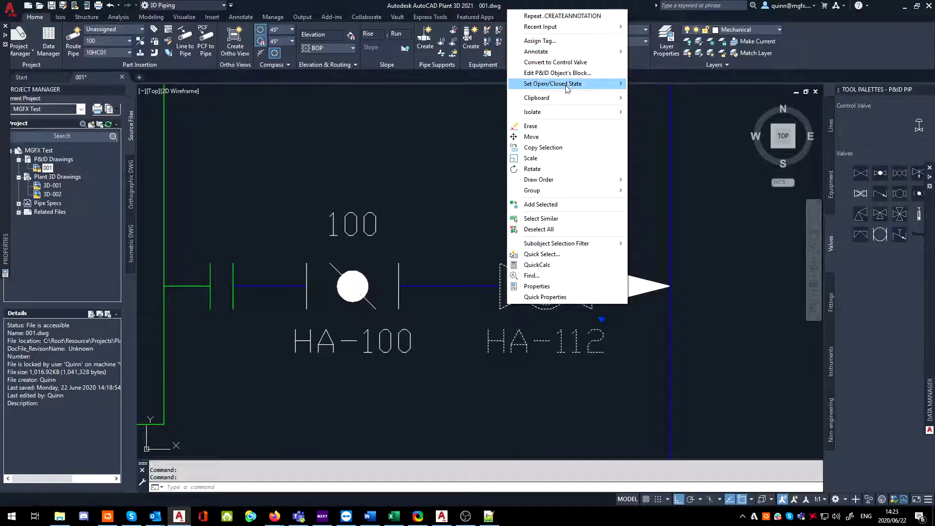
pyautogui.click(560, 61)
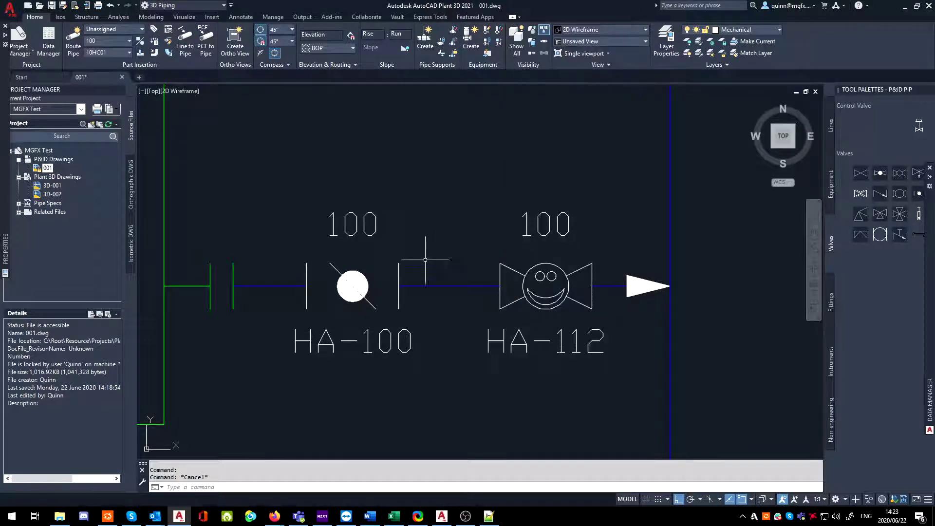
pyautogui.click(399, 279)
pyautogui.rightClick(400, 265)
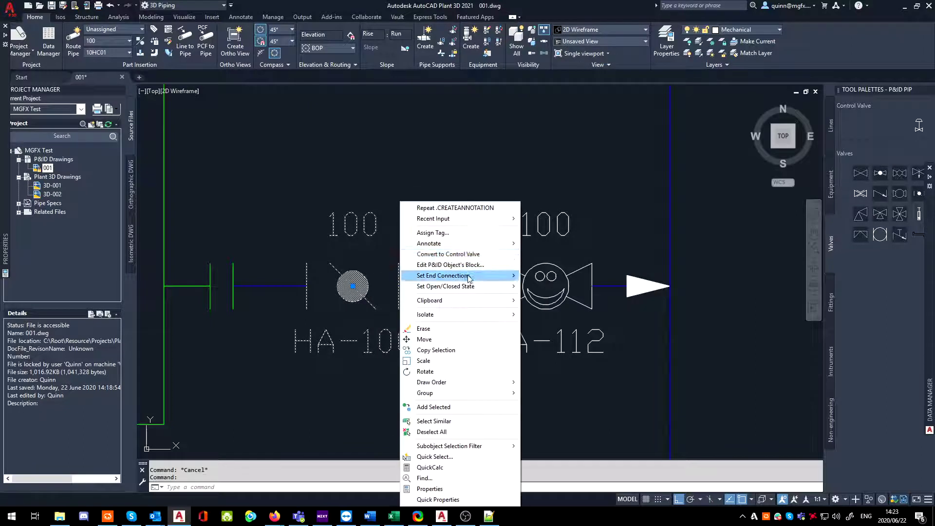
# Dismiss HA-100's action menu and clear the selection.
pyautogui.press('Escape')
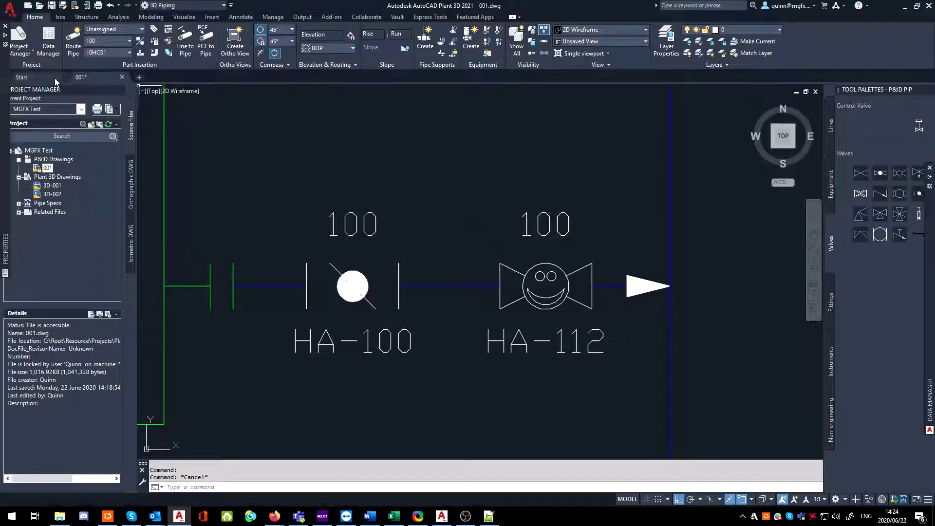
# Open Project Setup from Project Manager and select the Smile Valve class in the P&ID tree.
pyautogui.click(22, 57)
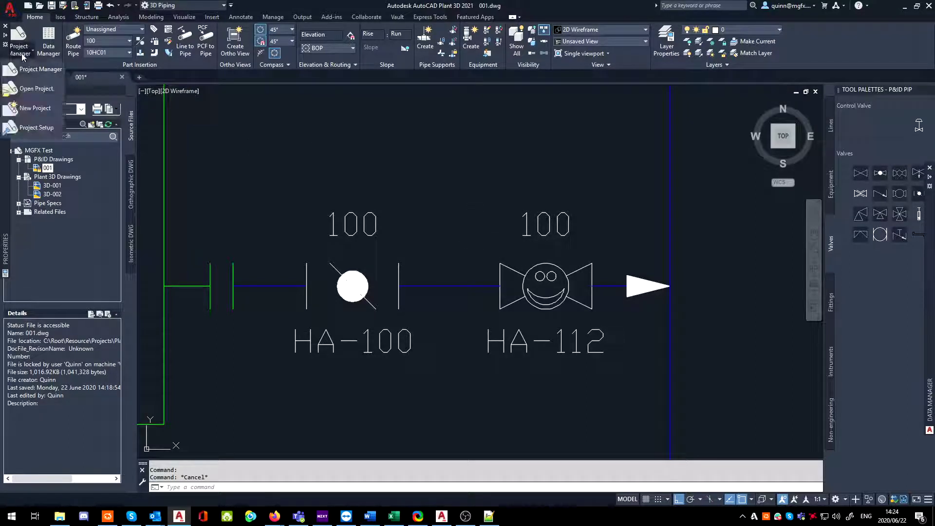
pyautogui.click(34, 126)
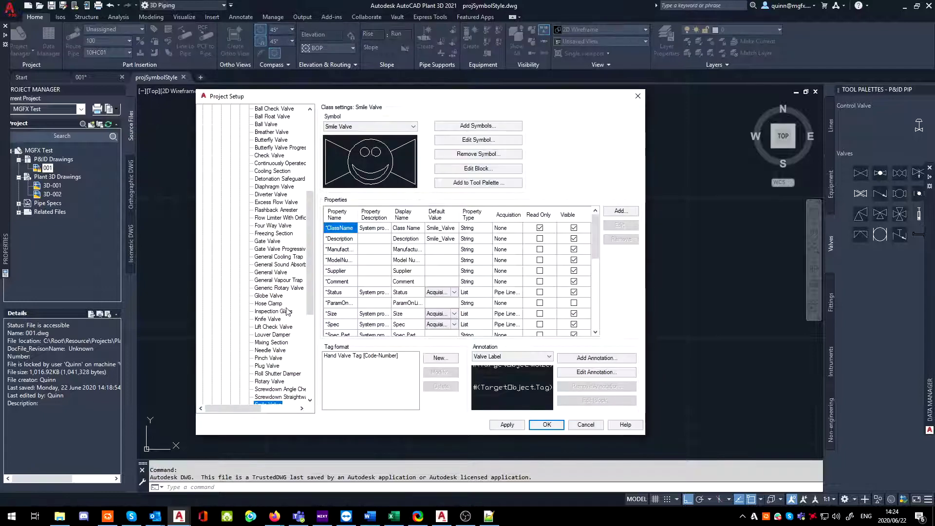
pyautogui.scroll(15, 271, 204)
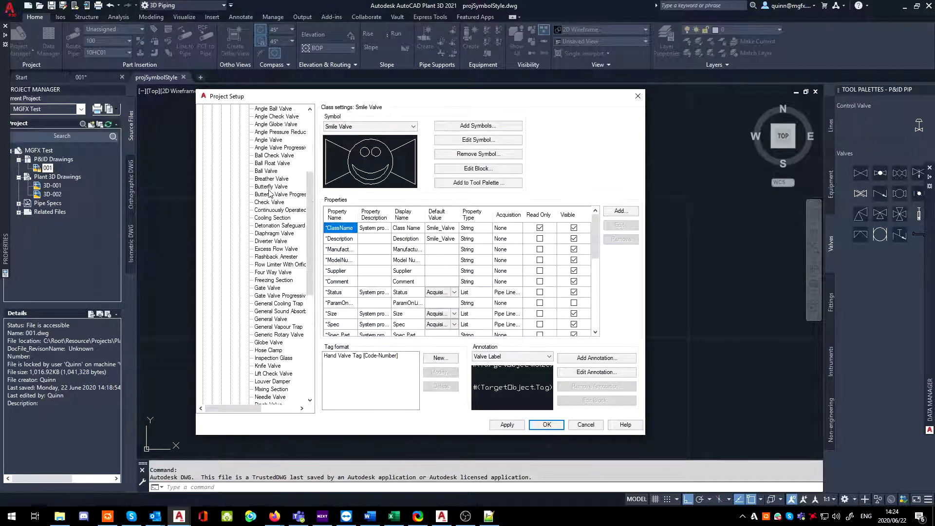
pyautogui.scroll(-15, 272, 229)
pyautogui.scroll(-3, 271, 231)
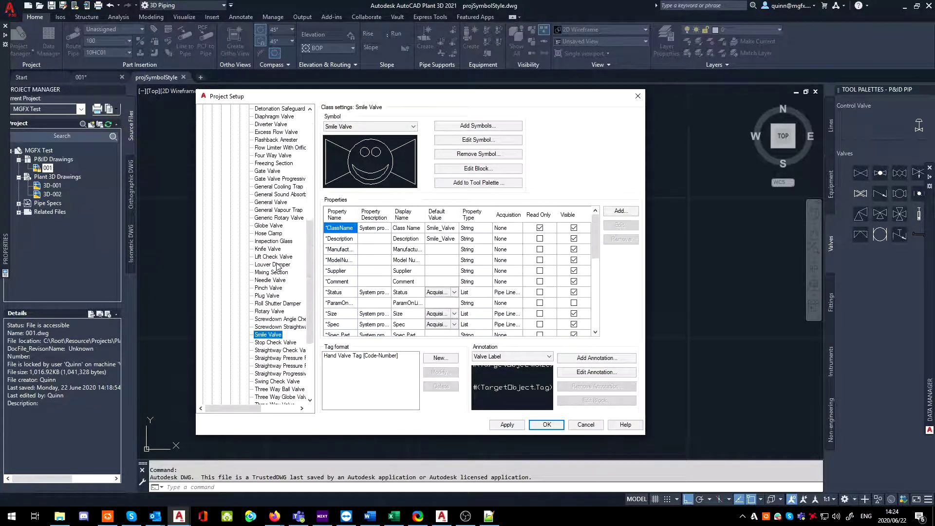
pyautogui.click(277, 334)
pyautogui.press('Down')
pyautogui.press('Down')
pyautogui.click(276, 335)
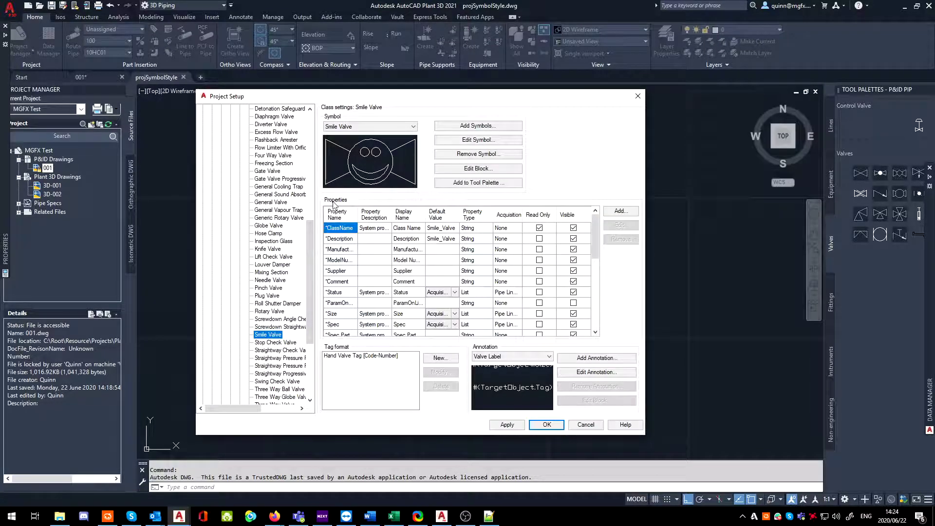
pyautogui.scroll(10, 282, 290)
pyautogui.scroll(-12, 281, 290)
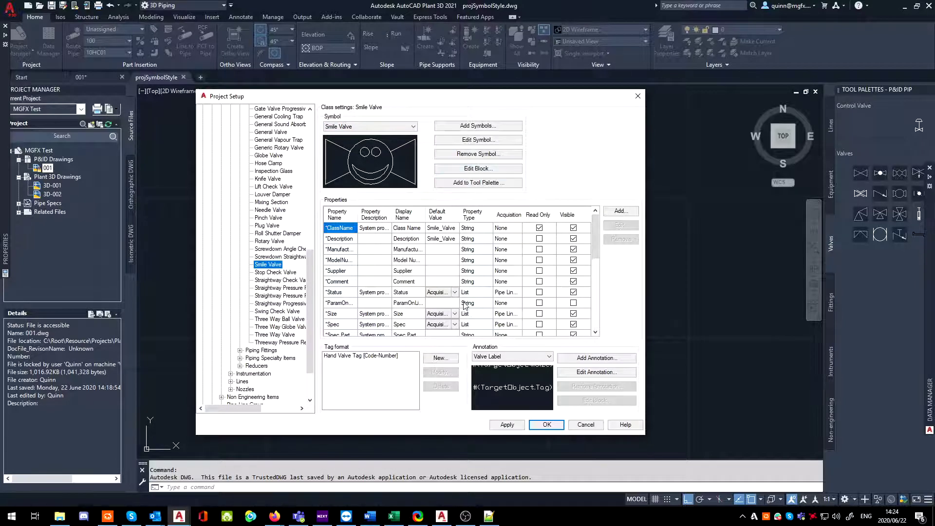
pyautogui.scroll(-5, 465, 305)
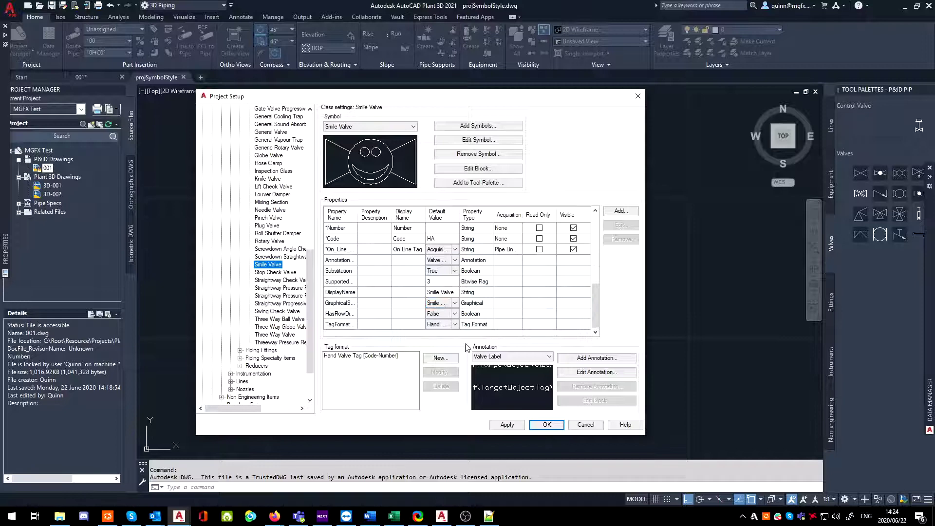
pyautogui.scroll(5, 463, 292)
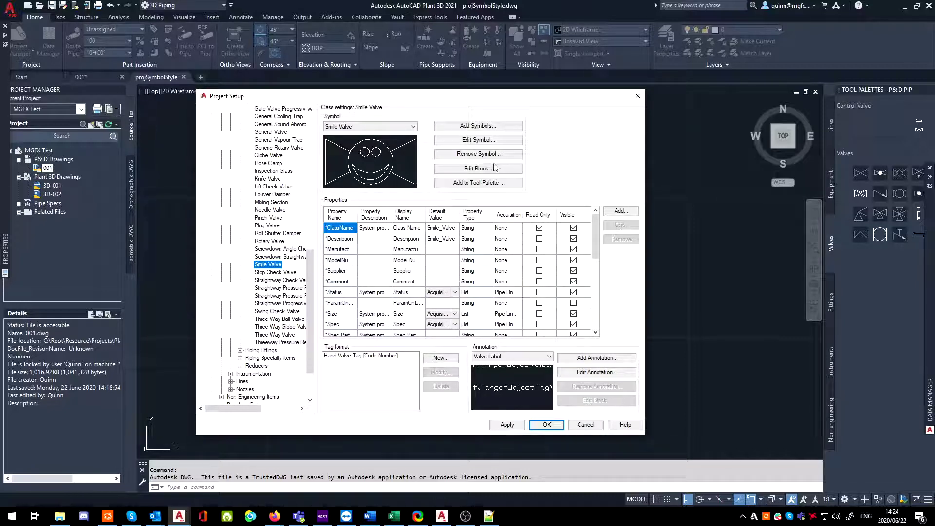
# Edit the Smile Valve block and display AttachmentPoint1's properties, starting on its position name.
pyautogui.click(477, 168)
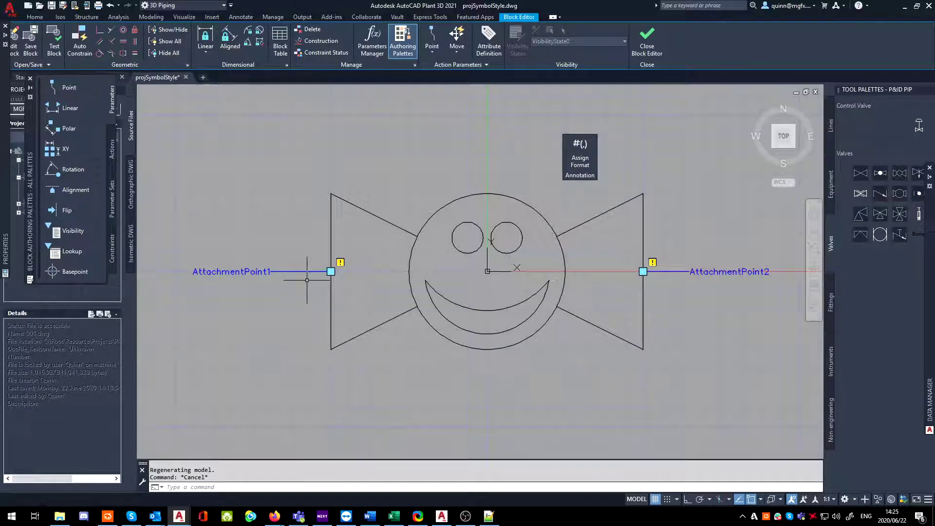
pyautogui.click(254, 271)
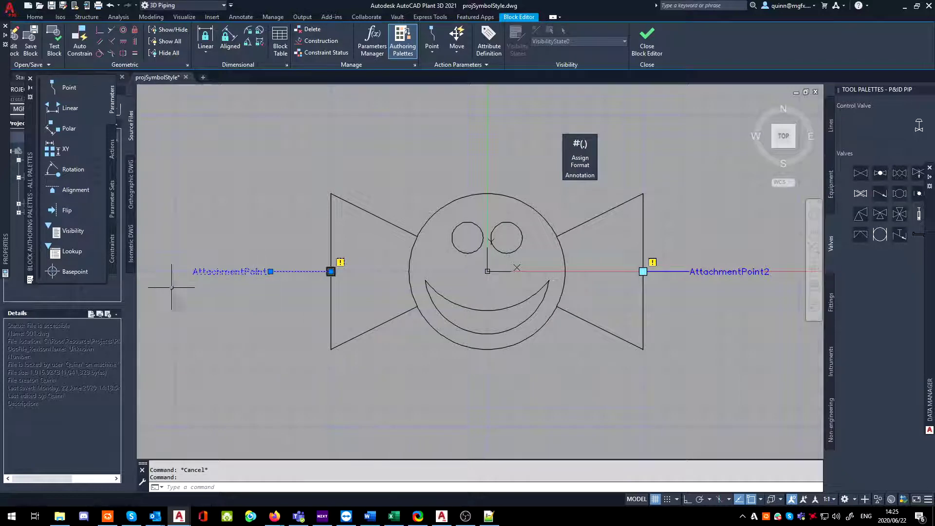
pyautogui.moveTo(7, 251)
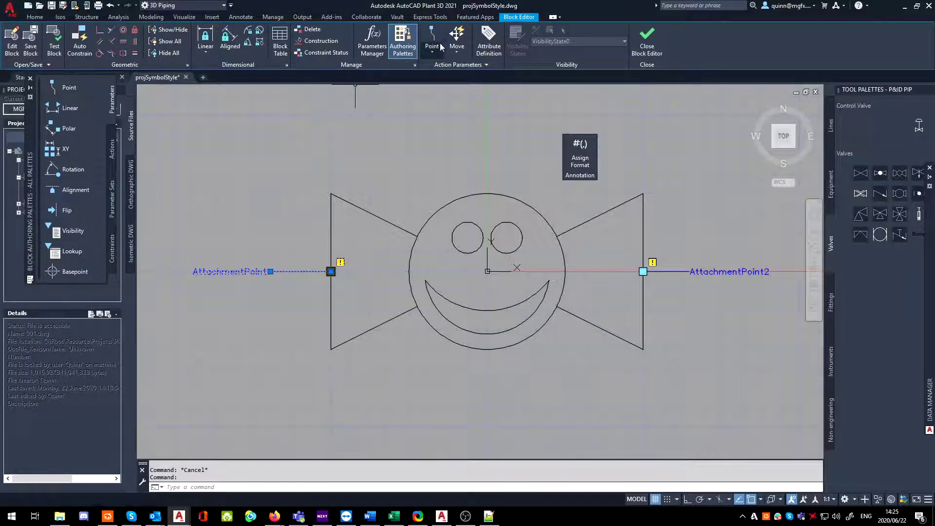
pyautogui.rightClick(275, 234)
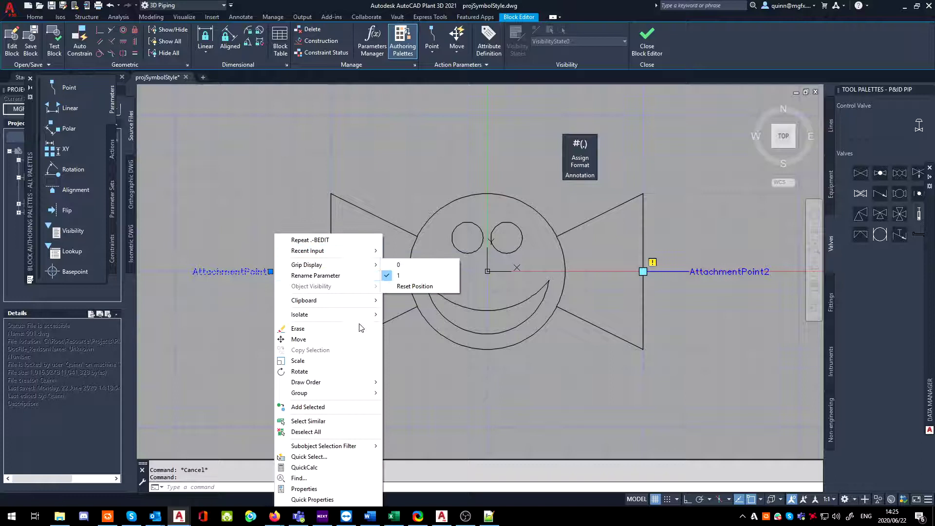
pyautogui.click(303, 488)
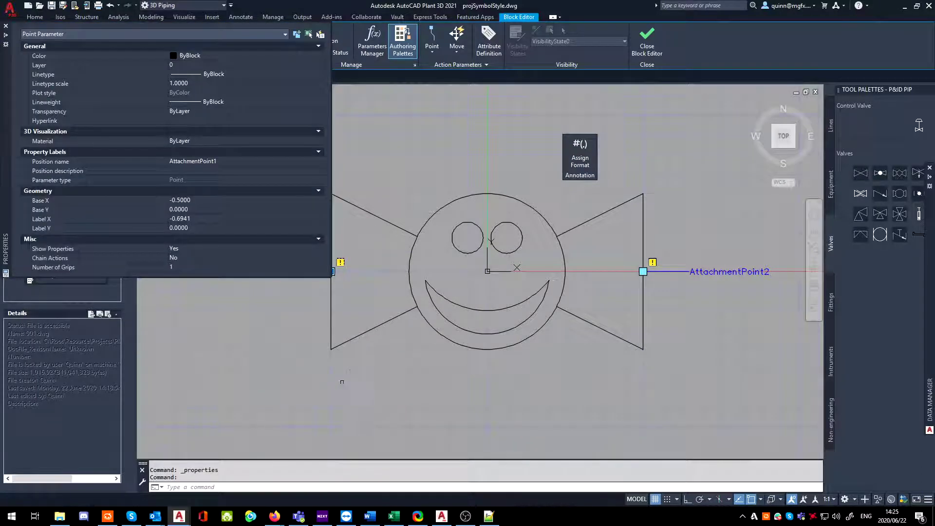
pyautogui.click(214, 164)
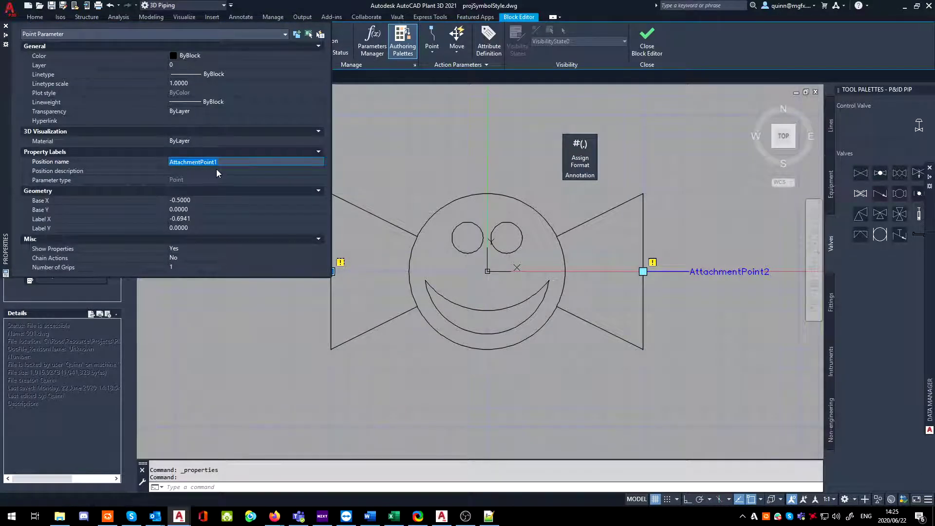
# Append :EndCode0 to the first point's position name, making it AttachmentPoint1:EndCode0.
pyautogui.press('End')
pyautogui.write(':EndCode0')
pyautogui.moveTo(236, 171); pyautogui.dragTo(221, 182)
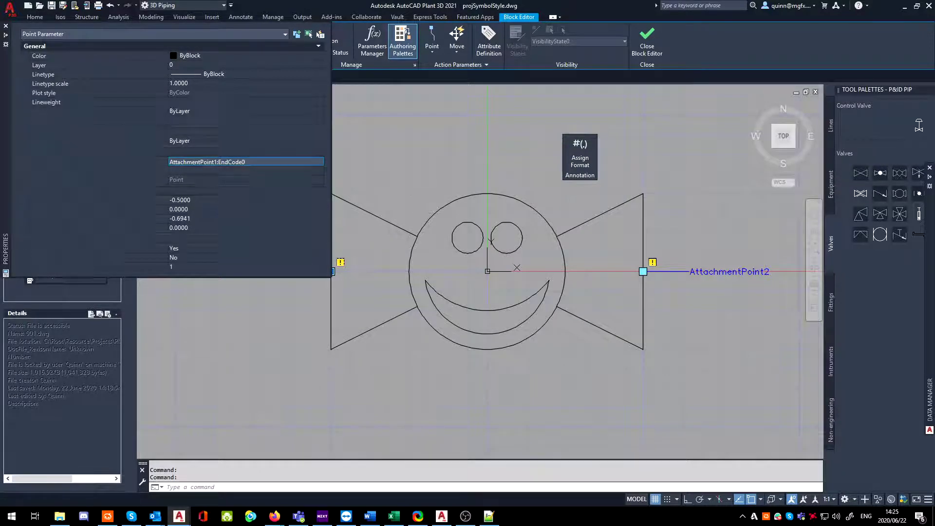
pyautogui.click(332, 212)
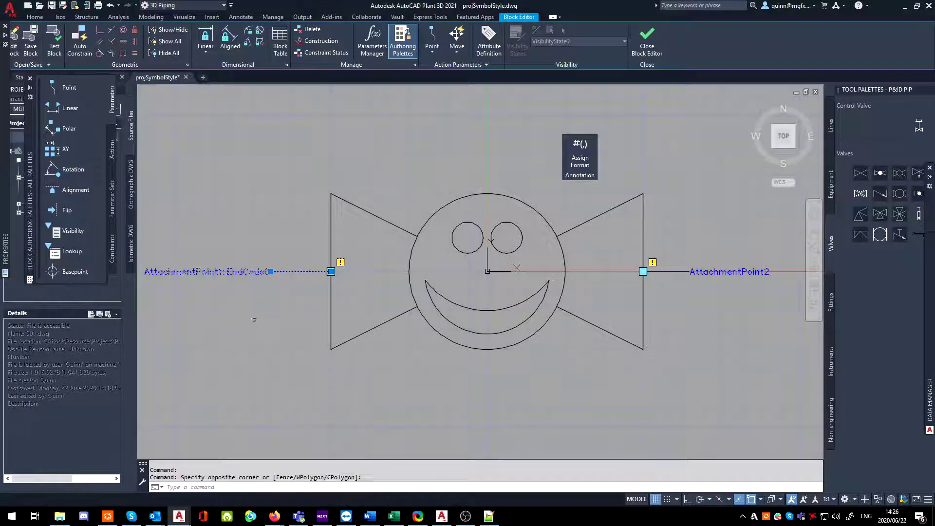
pyautogui.press('Escape')
pyautogui.press('Escape')
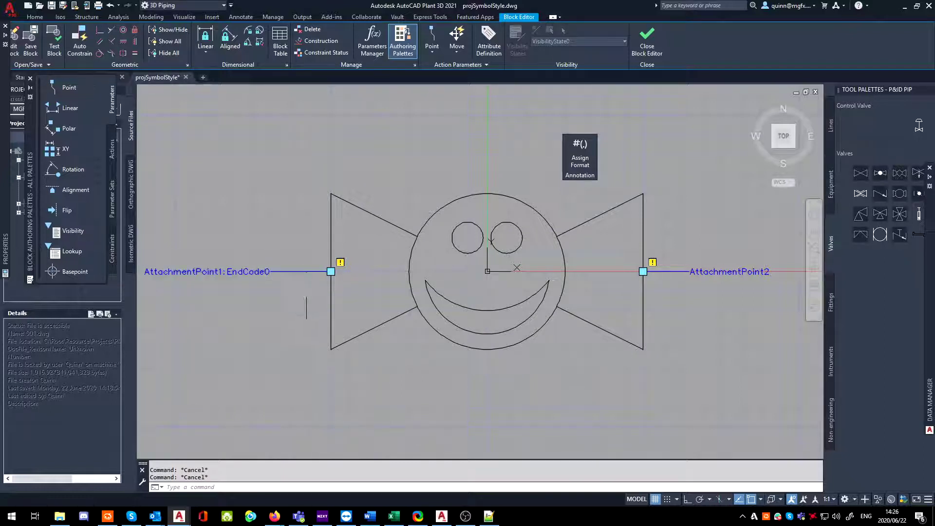
# Select AttachmentPoint2 and change its position name to AttachmentPoint2:EndCode180 from the pasted name.
pyautogui.click(716, 271)
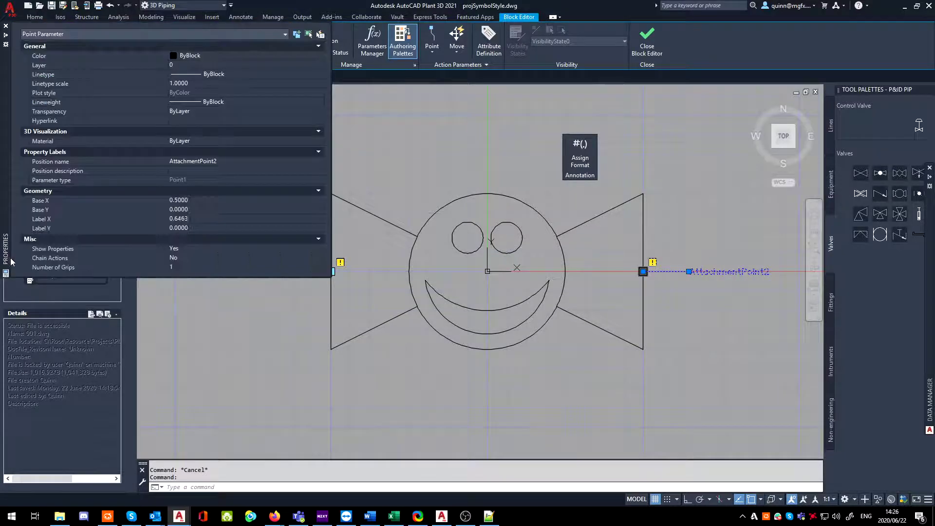
pyautogui.click(242, 162)
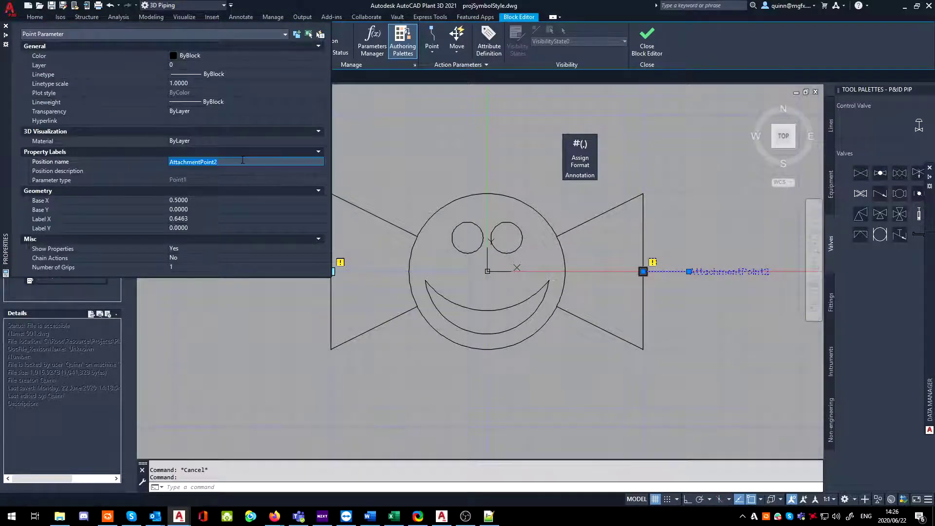
pyautogui.write('AttachmentPoint1:EndCode0')
pyautogui.press('BackSpace')
pyautogui.write('2')
pyautogui.press('BackSpace')
pyautogui.write('180')
pyautogui.press('Return')
pyautogui.click(264, 162)
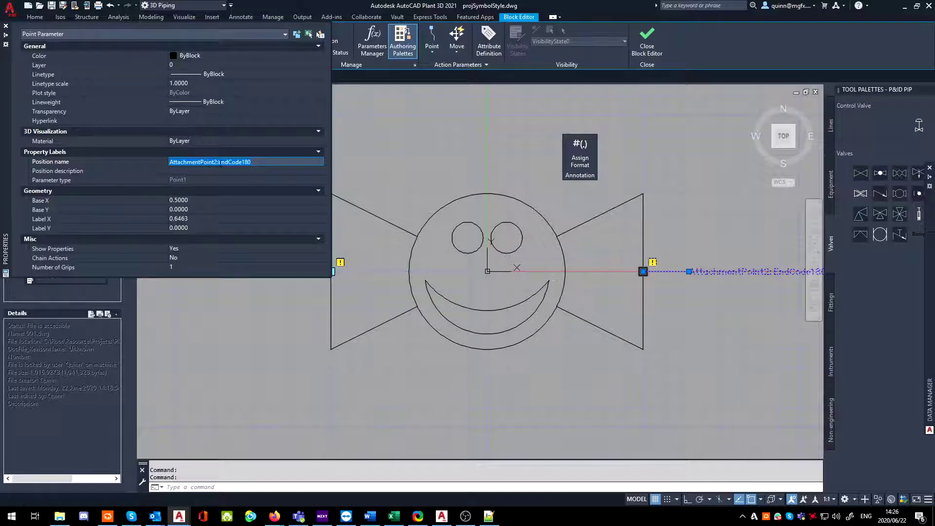
pyautogui.click(425, 191)
pyautogui.press('Escape')
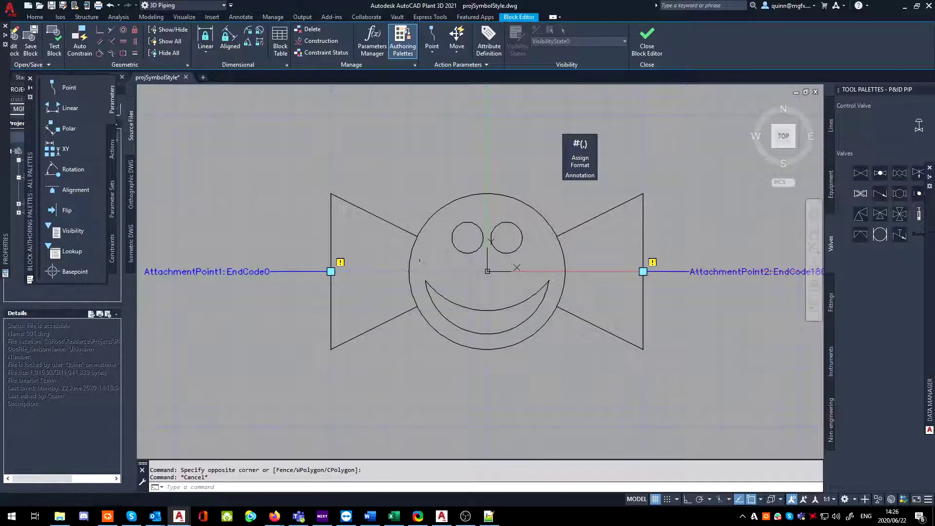
pyautogui.scroll(-2, 414, 263)
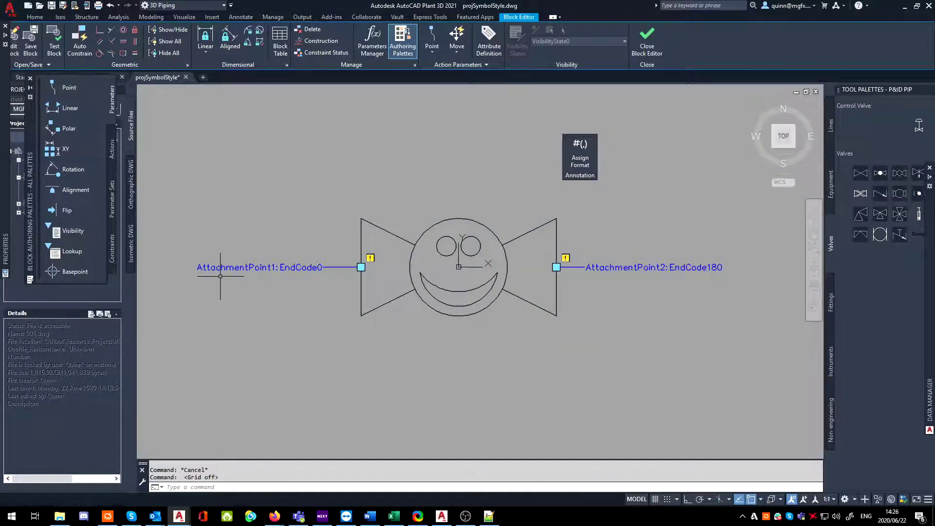
pyautogui.moveTo(275, 271)
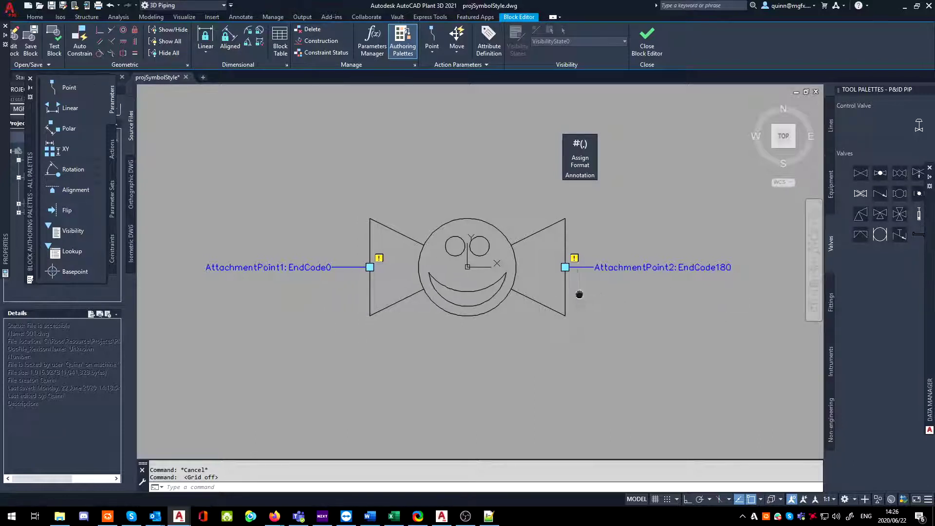
pyautogui.scroll(2, 579, 292)
pyautogui.scroll(-2, 611, 307)
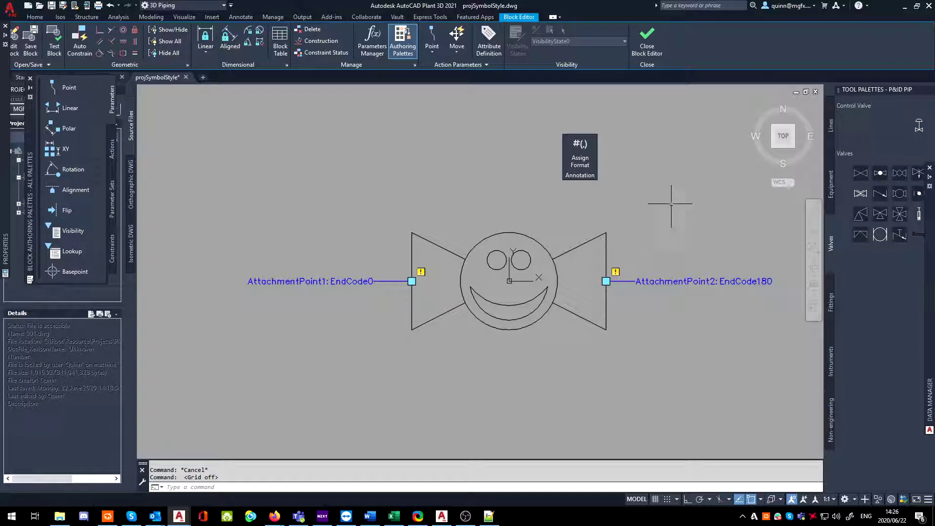
# Close the block editor saving the Smile Valve changes, then confirm Project Setup with OK.
pyautogui.click(644, 52)
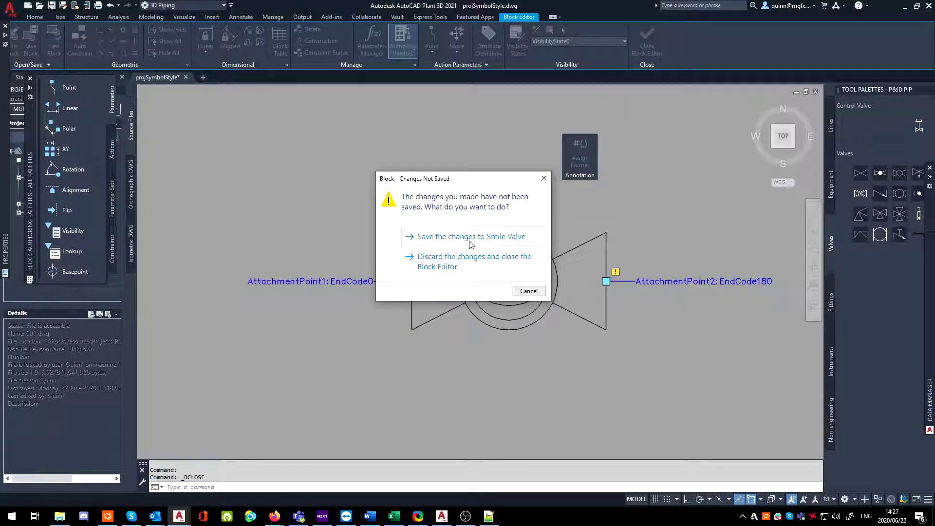
pyautogui.click(468, 239)
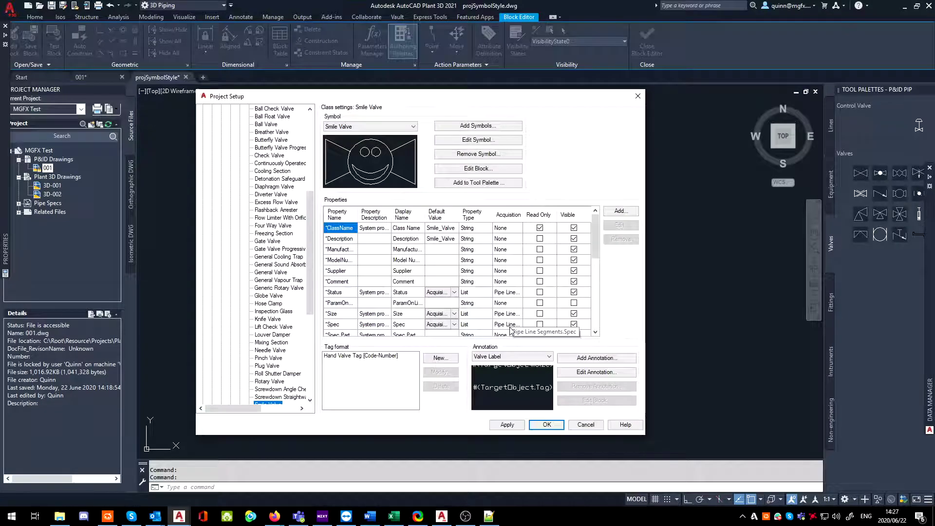
pyautogui.scroll(-1, 294, 321)
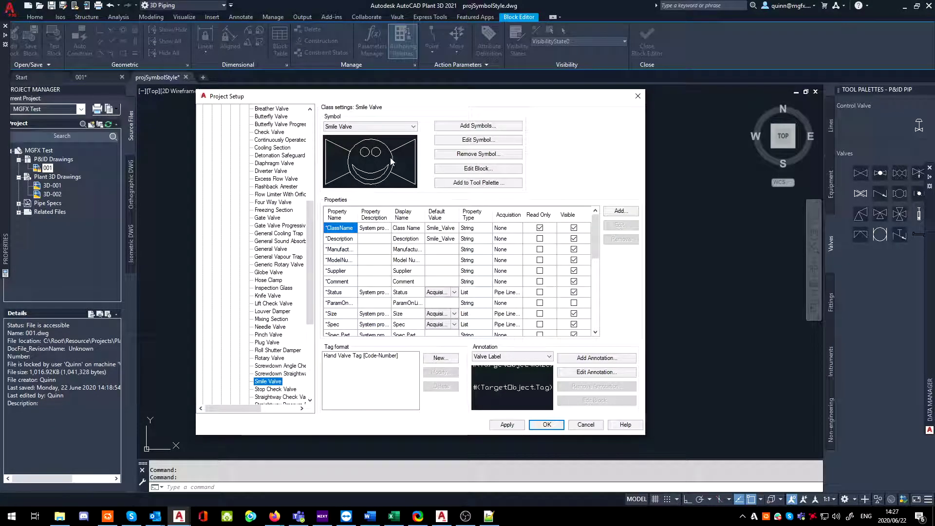
pyautogui.scroll(-1, 387, 215)
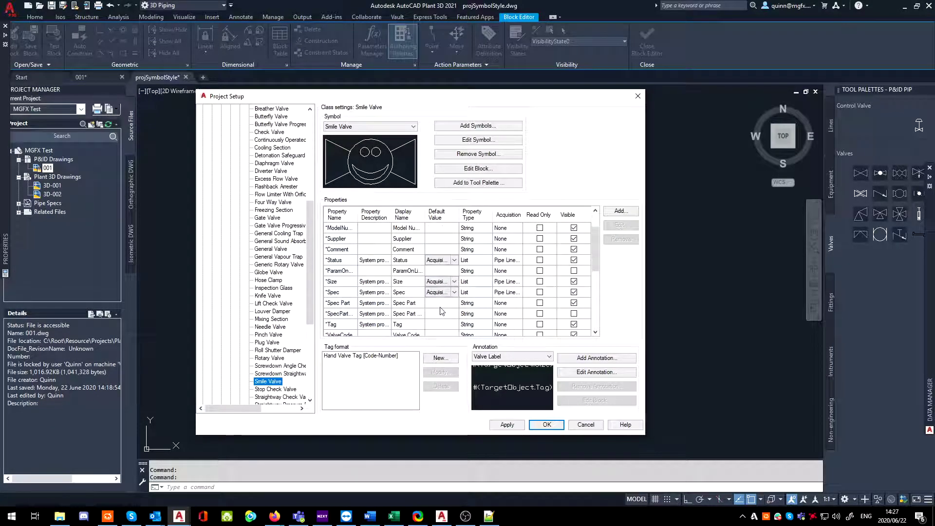
pyautogui.click(543, 425)
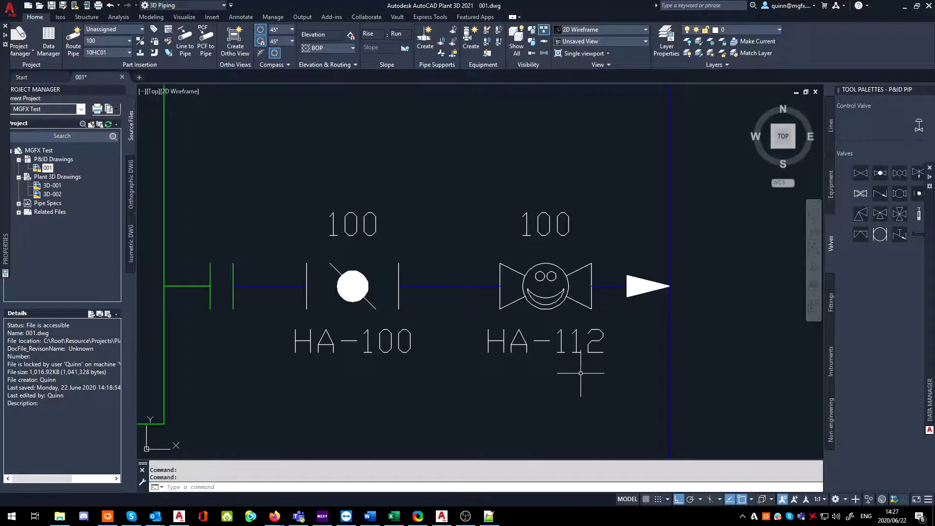
# Select valve HA-112 and set its end connections to Flanged, then Socket Welded.
pyautogui.click(502, 298)
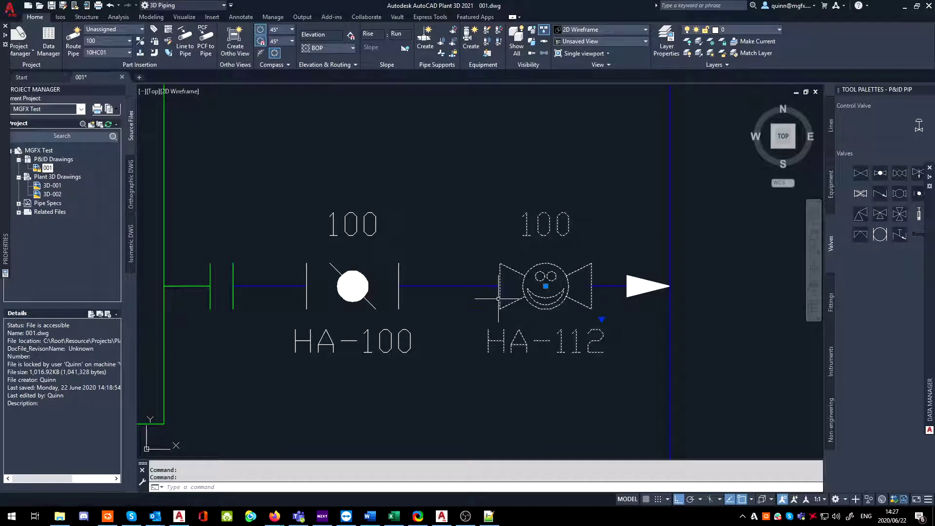
pyautogui.rightClick(554, 304)
pyautogui.moveTo(583, 77)
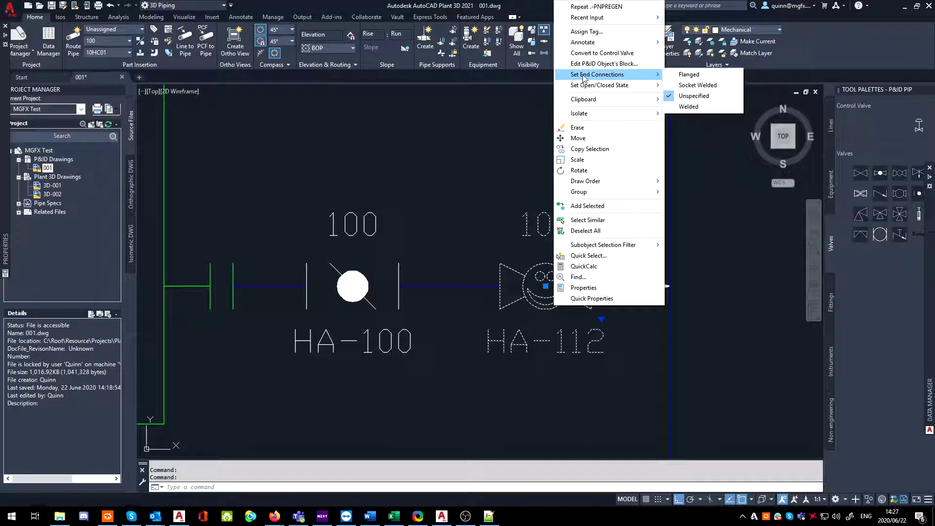
pyautogui.click(688, 74)
pyautogui.rightClick(587, 287)
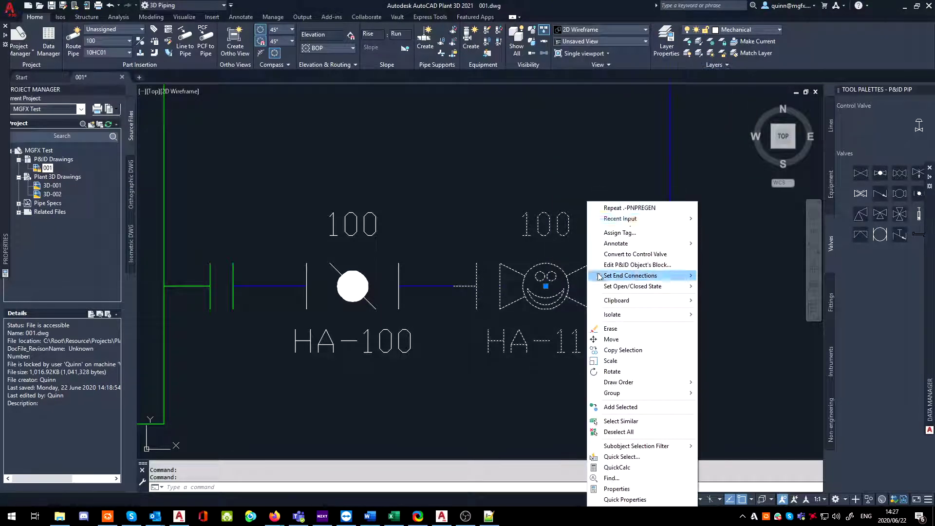
pyautogui.moveTo(671, 275)
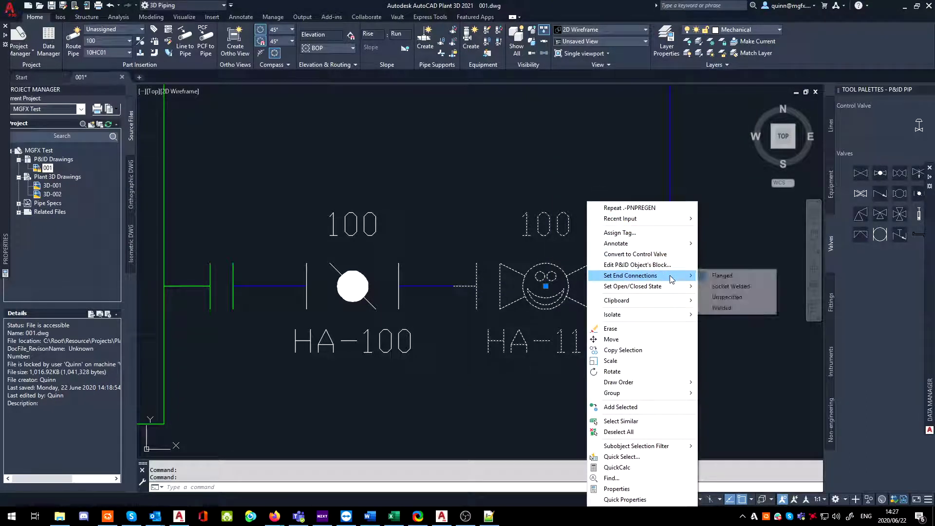
pyautogui.click(730, 286)
# Switch HA-112's ends to Welded, then back to Socket Welded, and deselect it.
pyautogui.rightClick(666, 308)
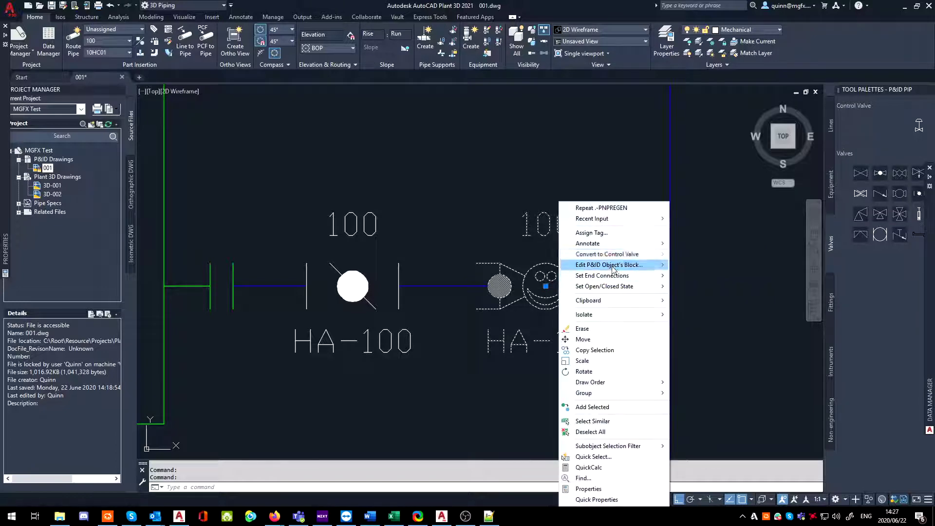
pyautogui.moveTo(657, 275)
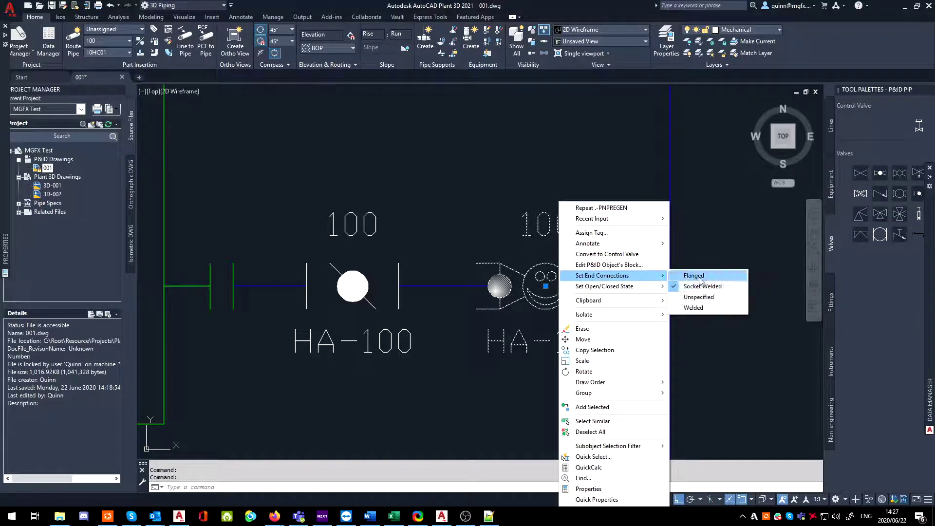
pyautogui.click(691, 308)
pyautogui.rightClick(567, 301)
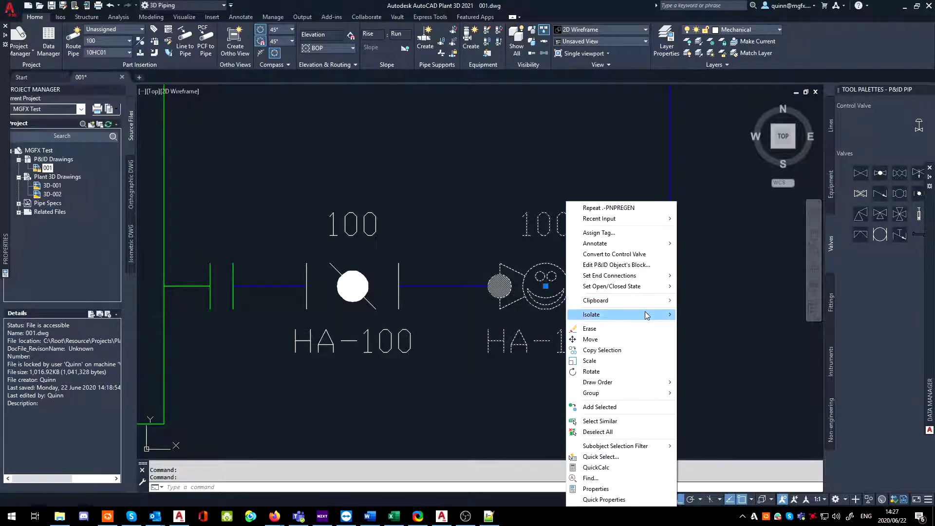
pyautogui.moveTo(664, 276)
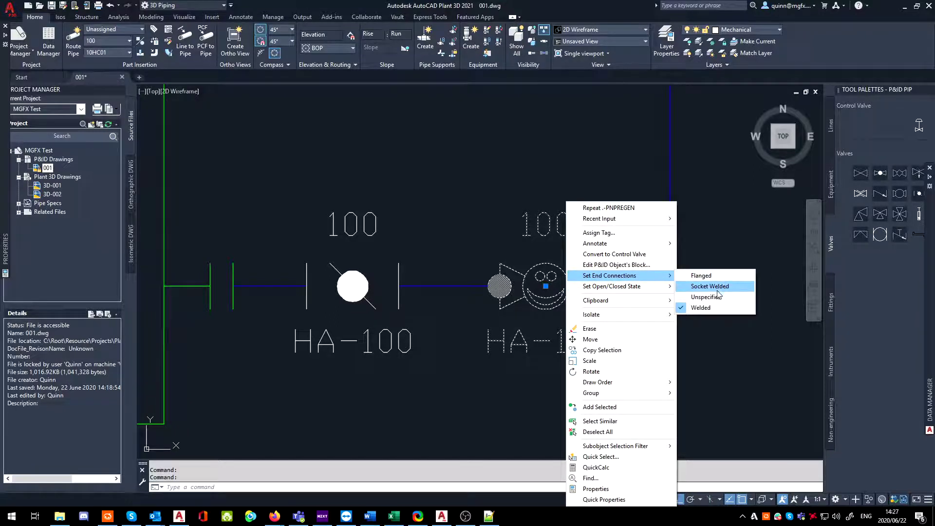
pyautogui.click(710, 286)
pyautogui.press('Escape')
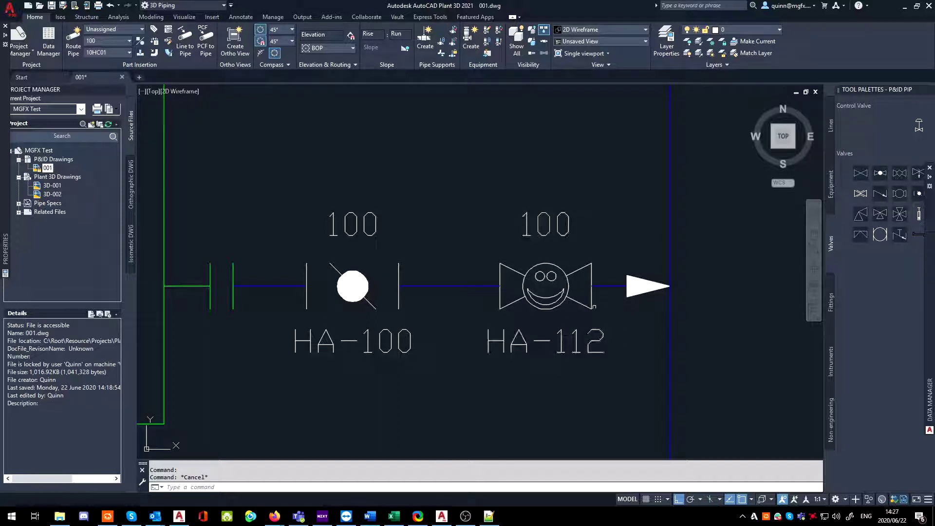
pyautogui.scroll(-2, 533, 358)
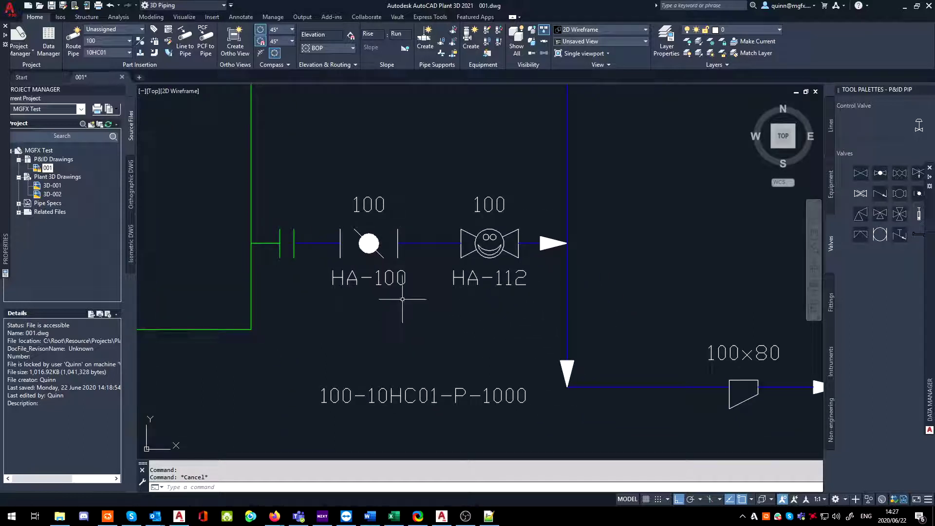
pyautogui.scroll(2, 402, 299)
pyautogui.click(494, 202)
pyautogui.rightClick(493, 201)
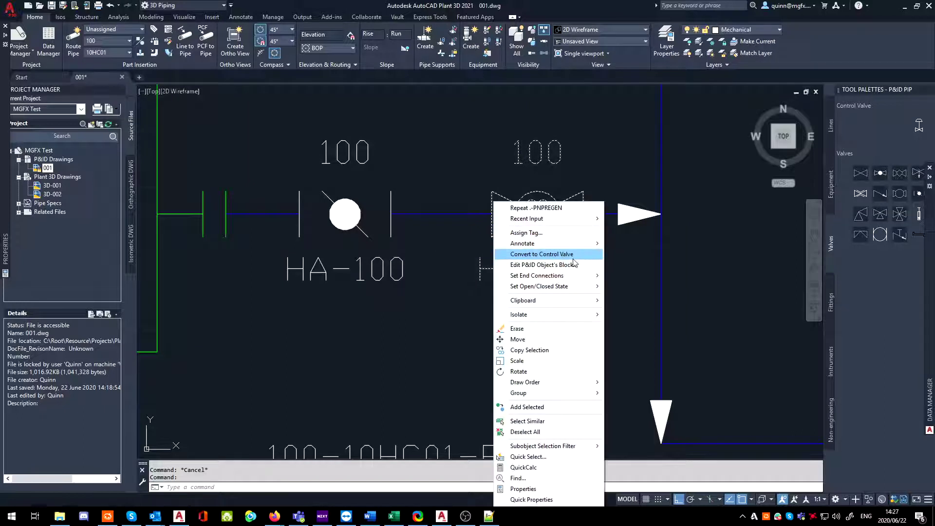
pyautogui.moveTo(573, 279)
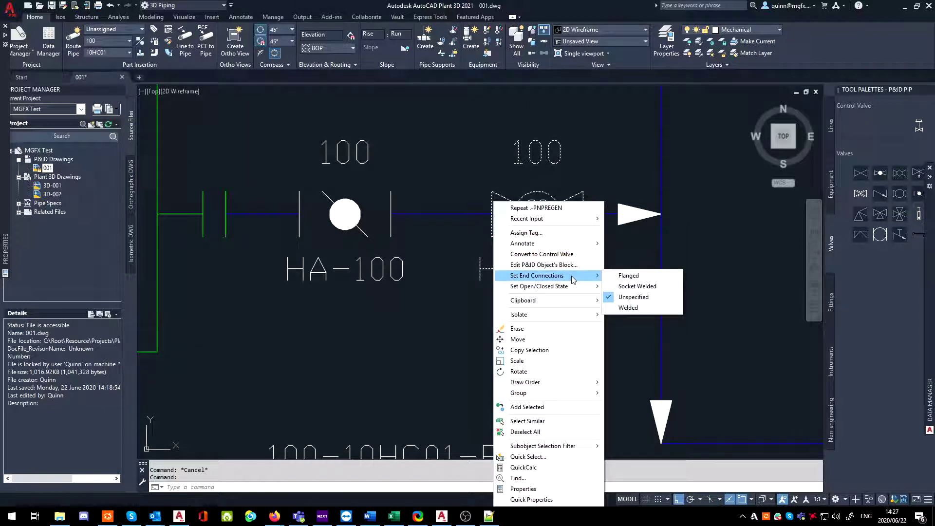
pyautogui.press('Escape')
pyautogui.press('Escape')
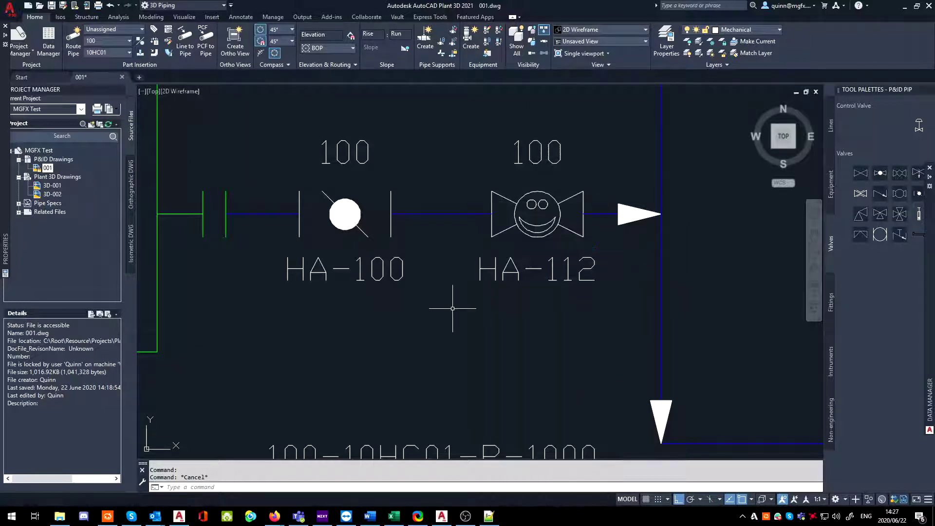